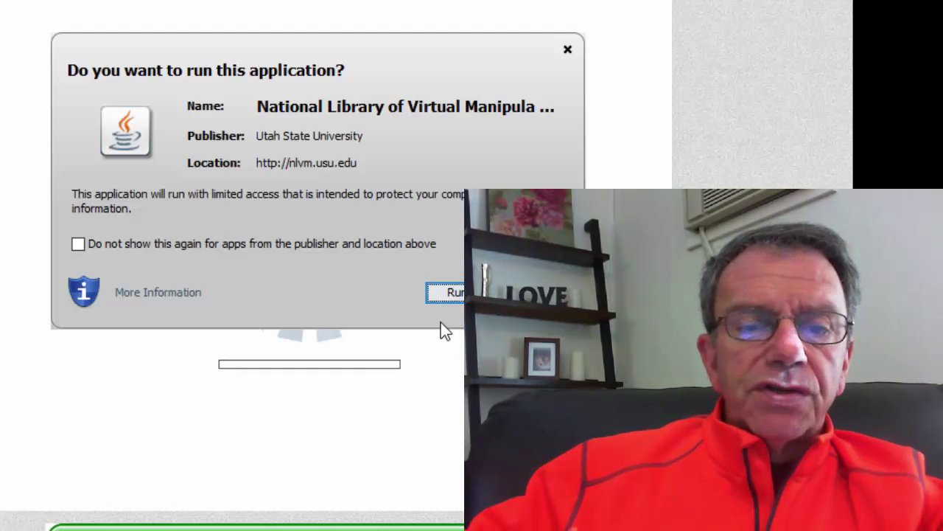
Allow the National Library of Virtual Manipulatives application to run and read through the Parent/Teacher information for Base Blocks.
left_click(451, 294)
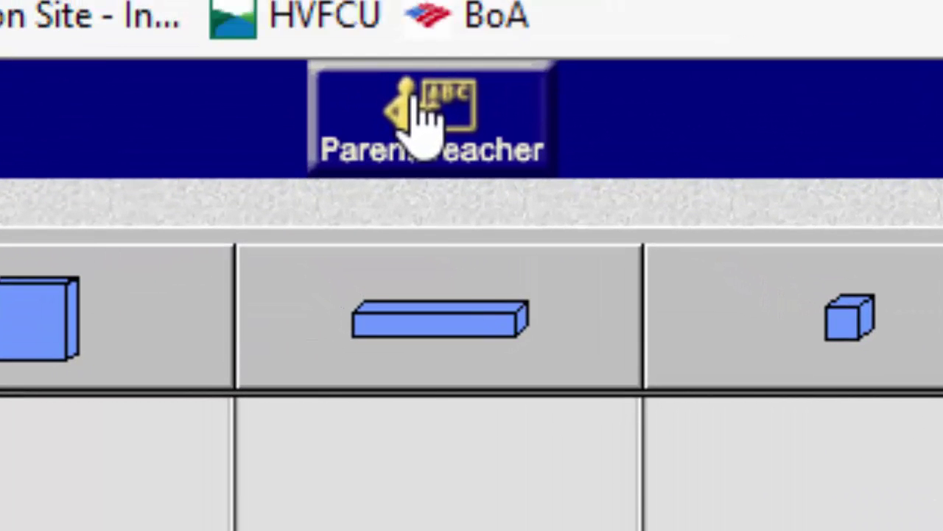
left_click(424, 124)
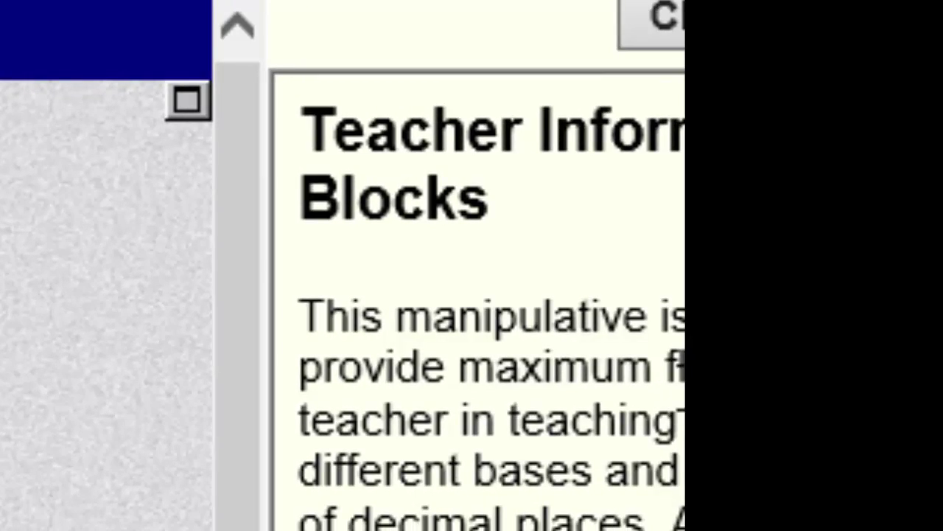
scroll(479, 295, "down", 3)
scroll(479, 294, "up", 3)
scroll(479, 295, "down", 4)
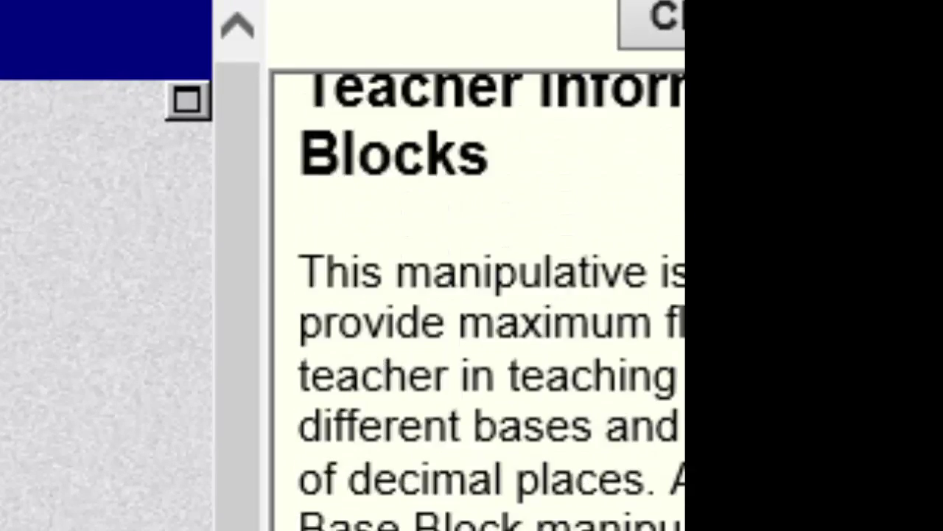
scroll(632, 457, "down", 10)
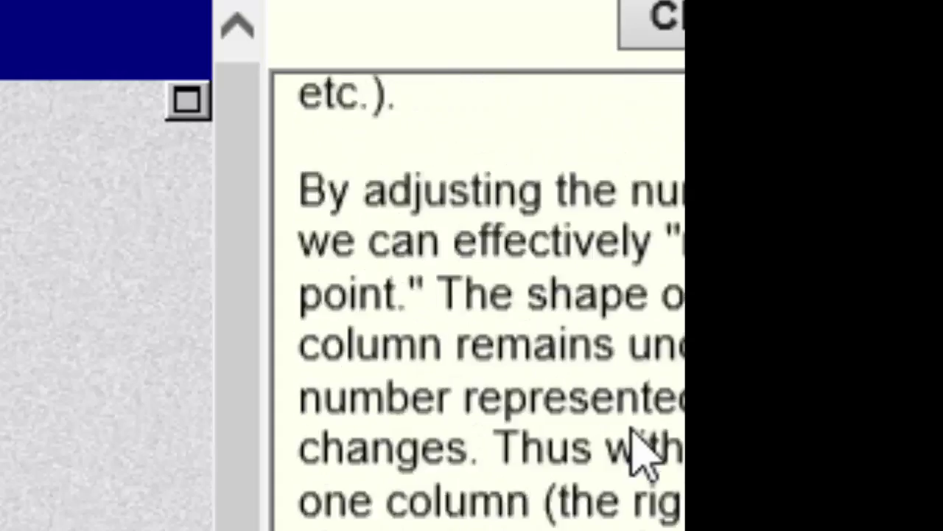
scroll(596, 494, "up", 10)
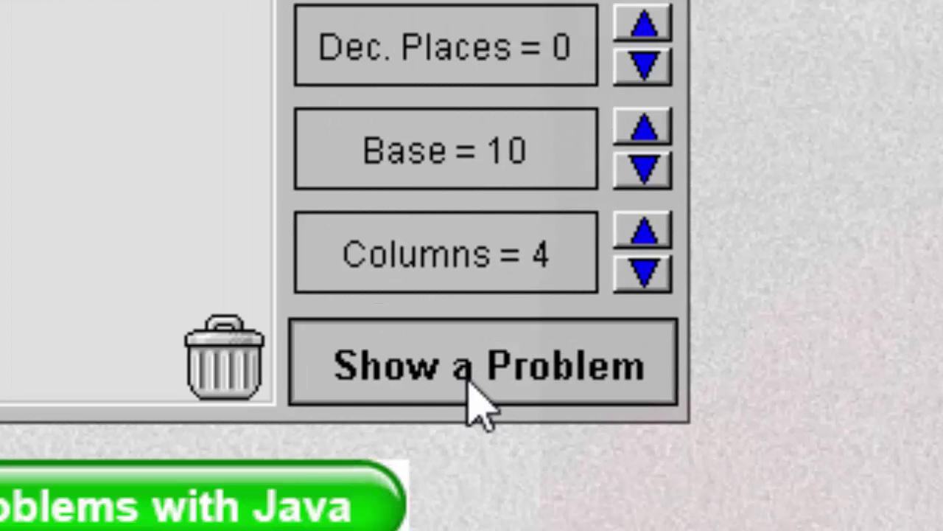
Start the Base Blocks practice problems and advance to the one asking for 431.
left_click(468, 383)
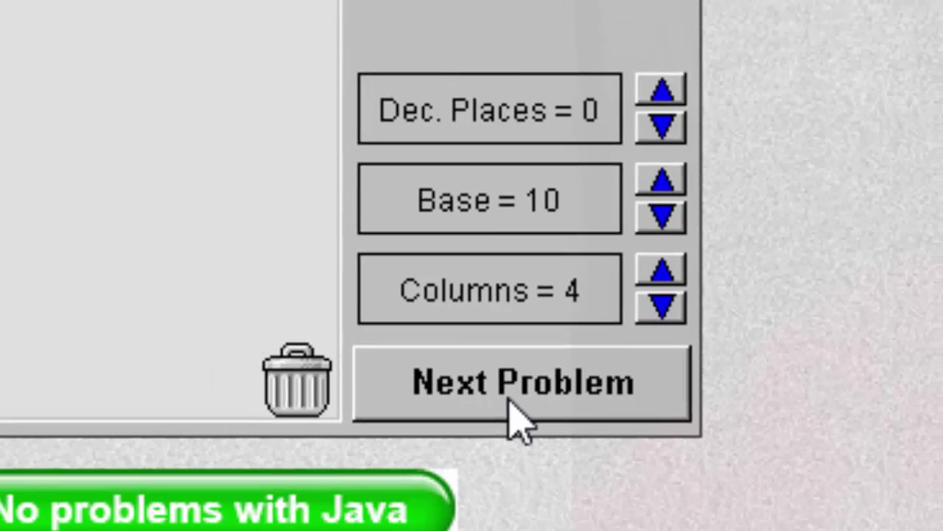
left_click(672, 476)
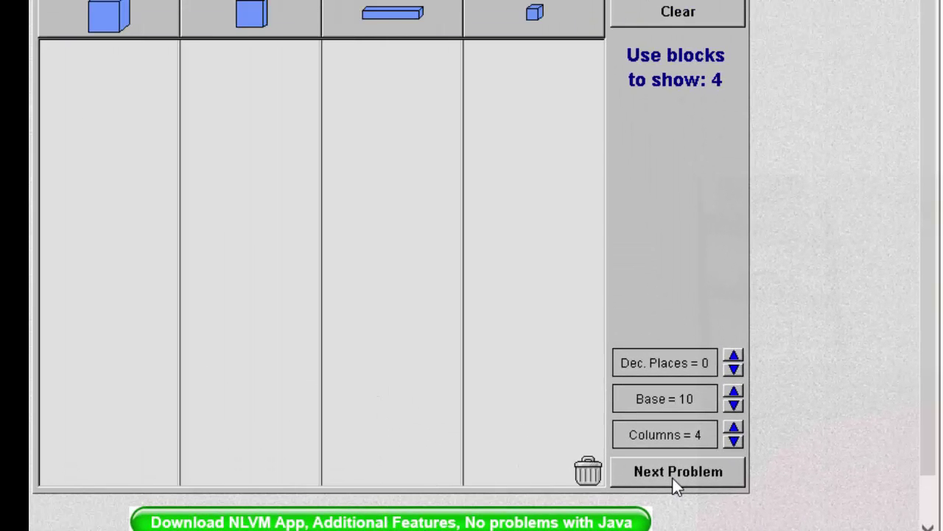
left_click(672, 476)
left_click(695, 481)
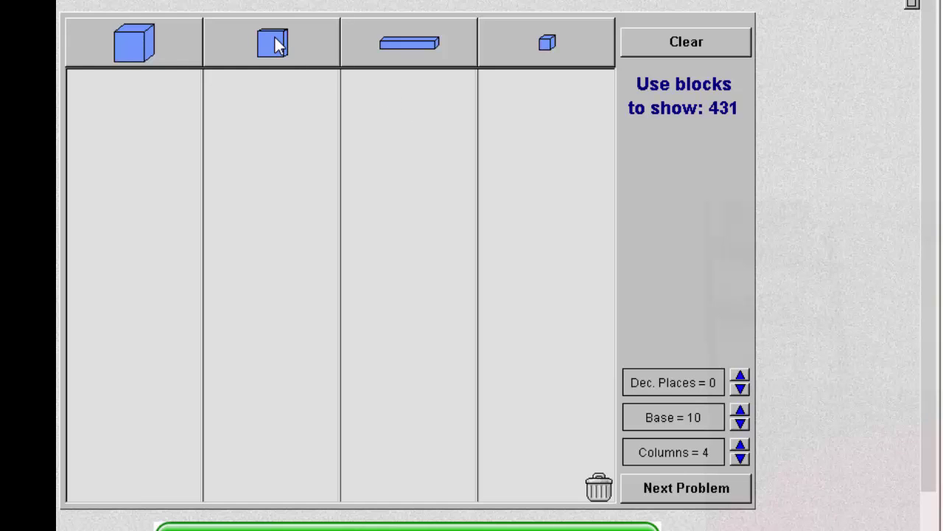
Add four hundred-flats to the hundreds column.
left_click(275, 39)
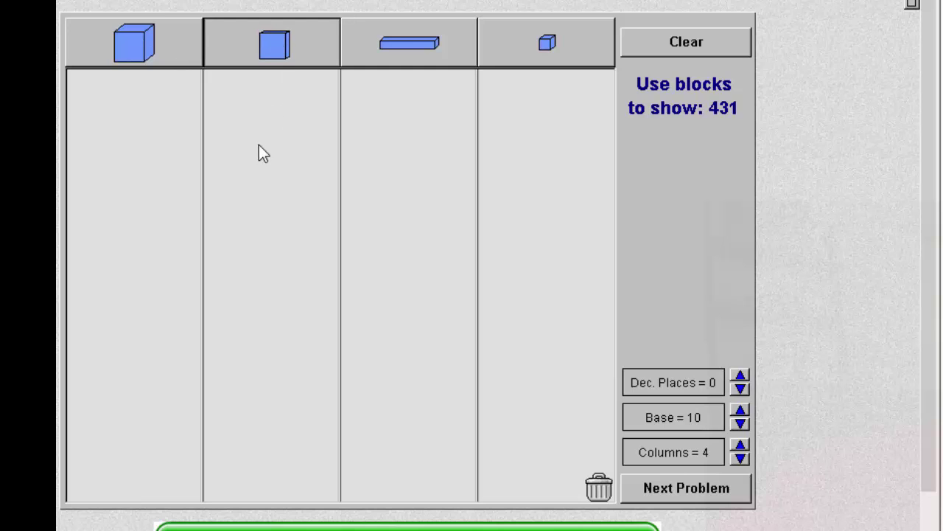
left_click(281, 36)
left_click(277, 44)
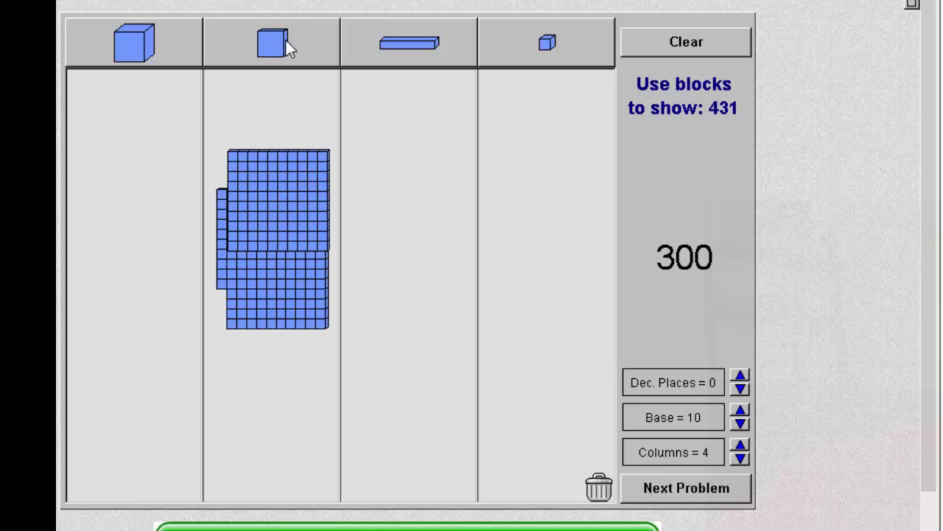
left_click(251, 403)
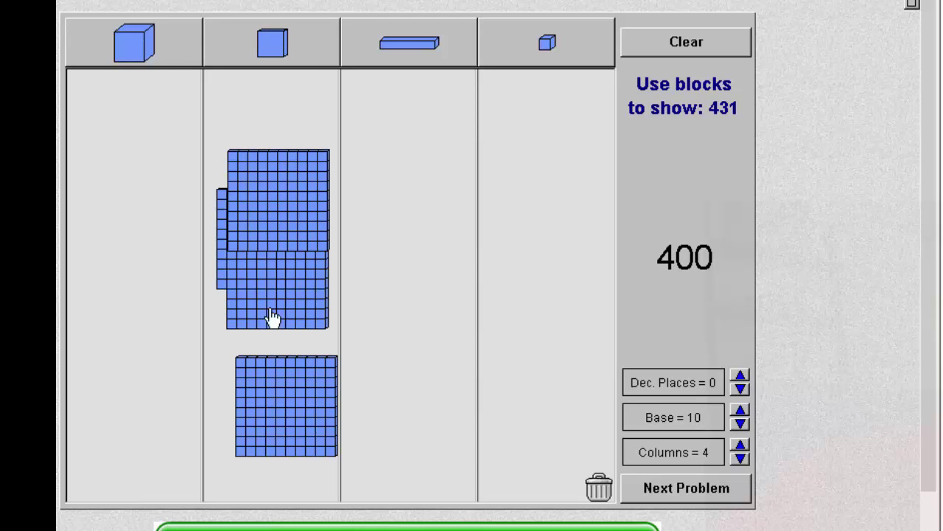
Arrange the four hundred-flats in one vertical stack so that none of them overlap.
mouse_move(261, 400)
left_mouse_down()
mouse_move(240, 406)
mouse_move(247, 402)
left_mouse_up()
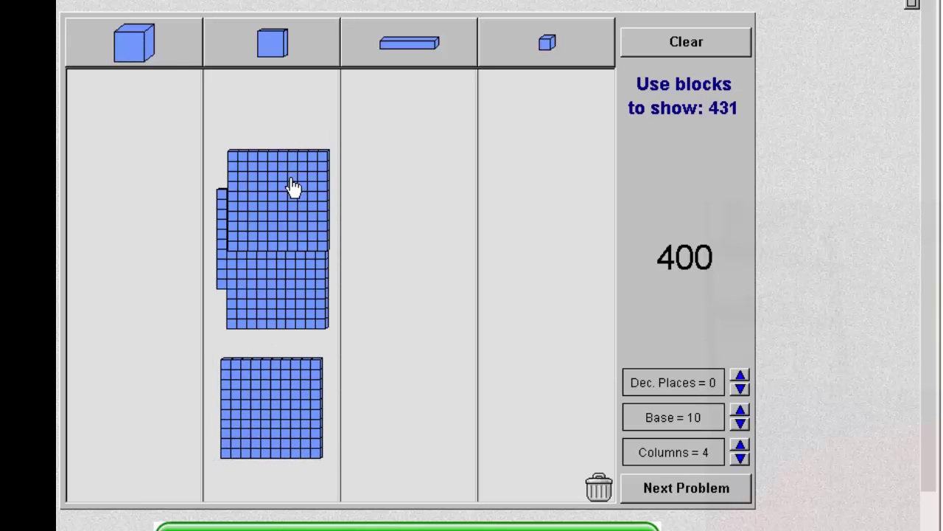
left_click_drag(292, 187, 288, 112)
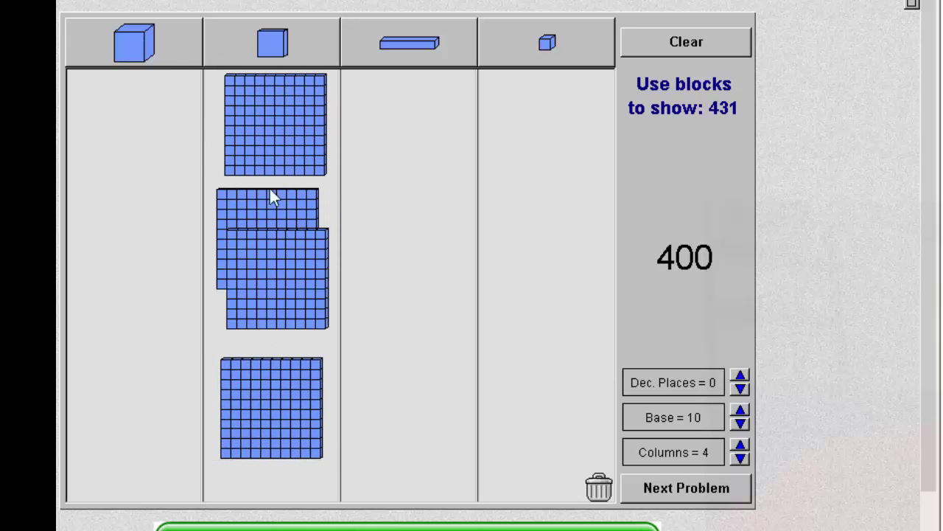
left_click_drag(253, 439, 250, 492)
left_click_drag(293, 294, 286, 361)
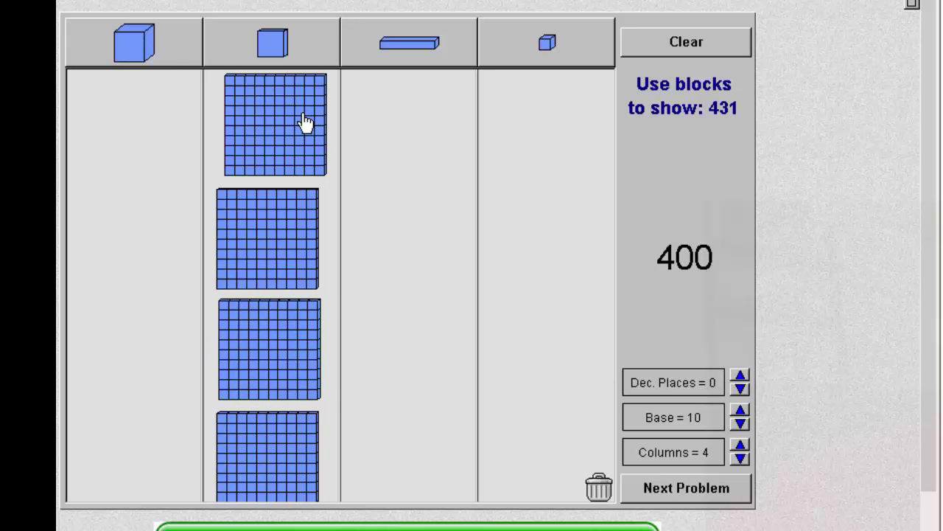
left_click_drag(305, 124, 298, 125)
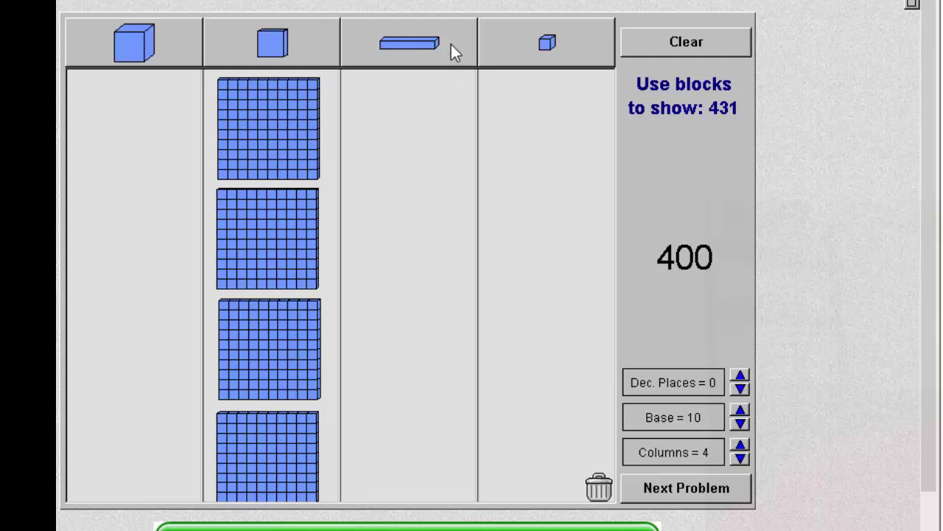
Add three ten-rods grouped closely together in the tens column and one unit cube in the ones column.
left_click(420, 39)
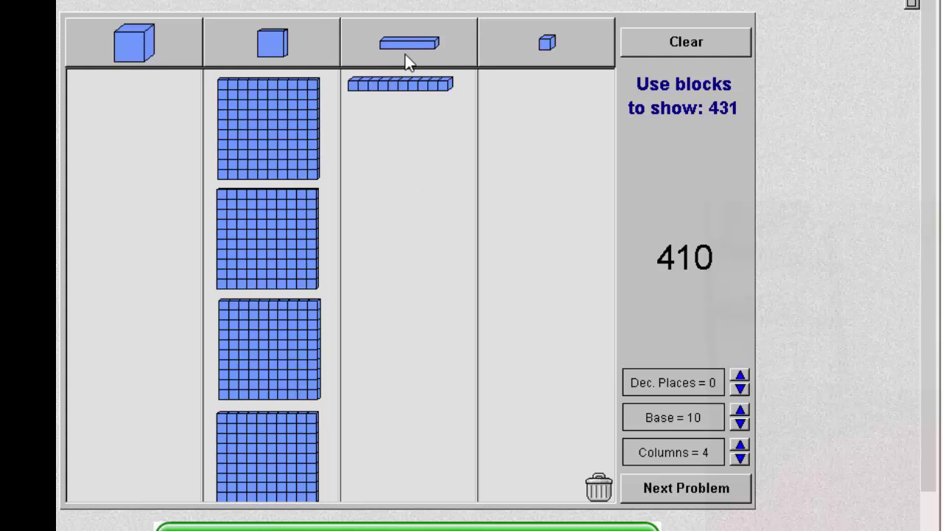
left_click(404, 55)
left_click(402, 267)
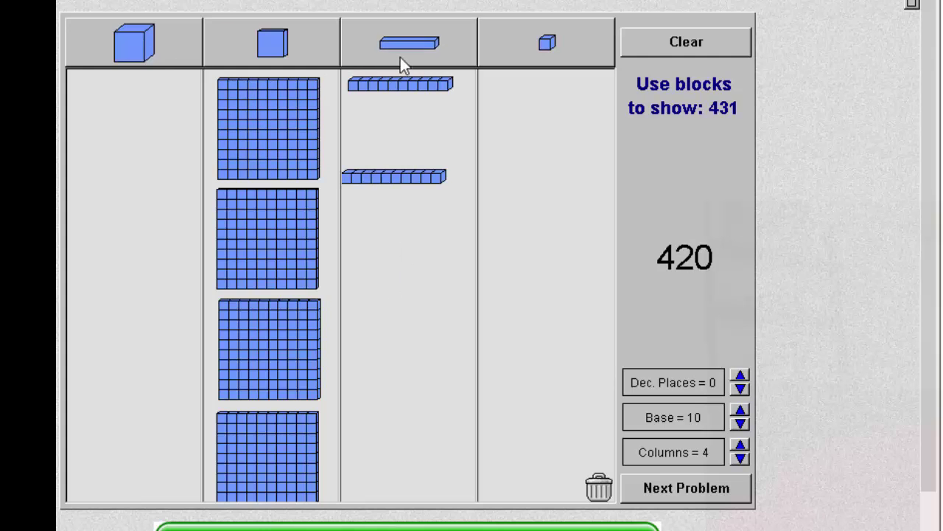
left_click(407, 46)
left_click(409, 288)
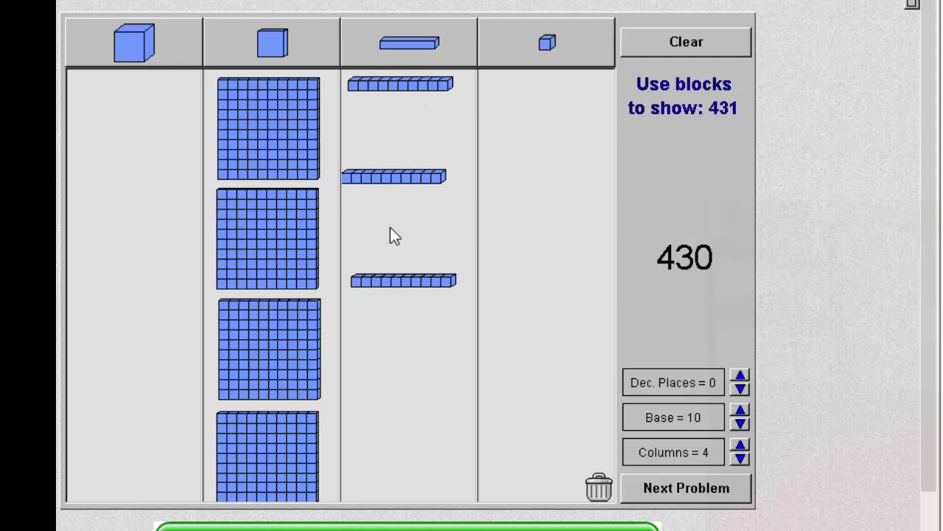
left_click_drag(408, 184, 421, 248)
left_click_drag(416, 90, 418, 211)
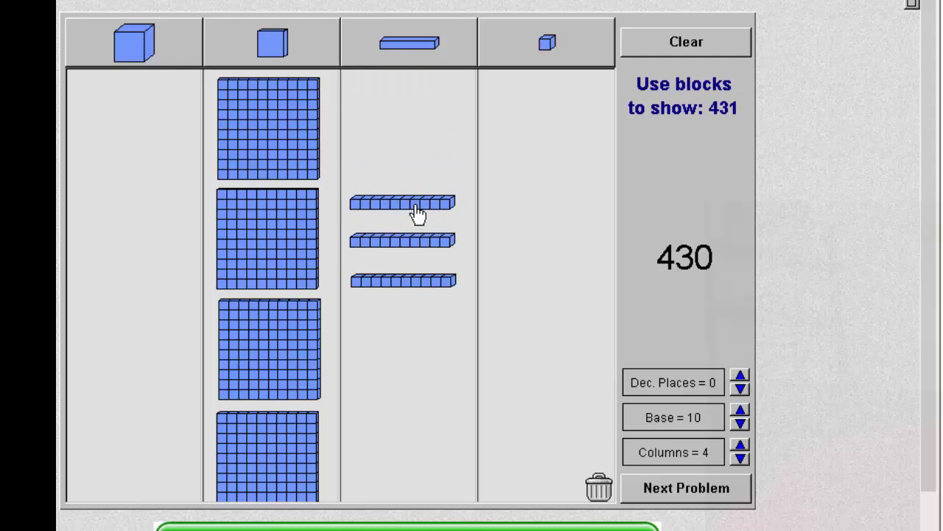
left_click(550, 45)
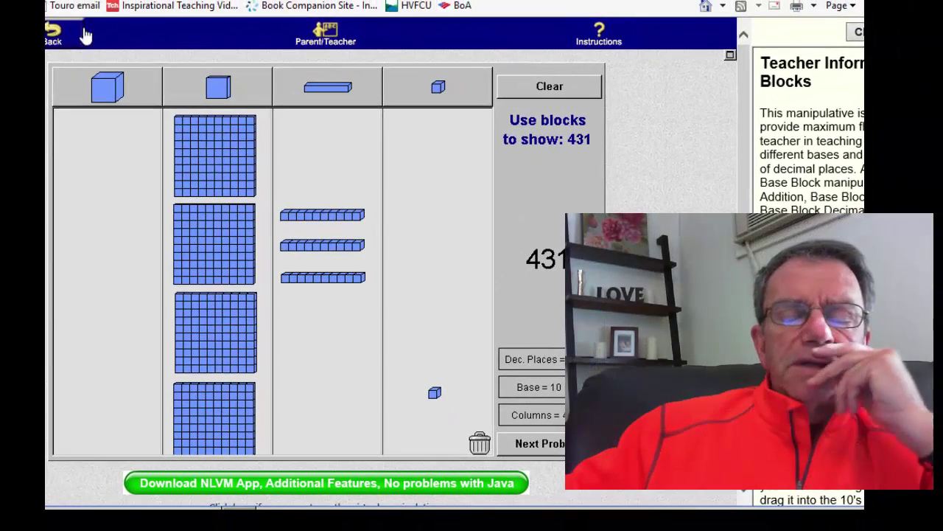
Return to the Number & Operations list and look through the manipulatives for Grades Pre-K - 2 and Grades 3 - 5.
left_click(86, 35)
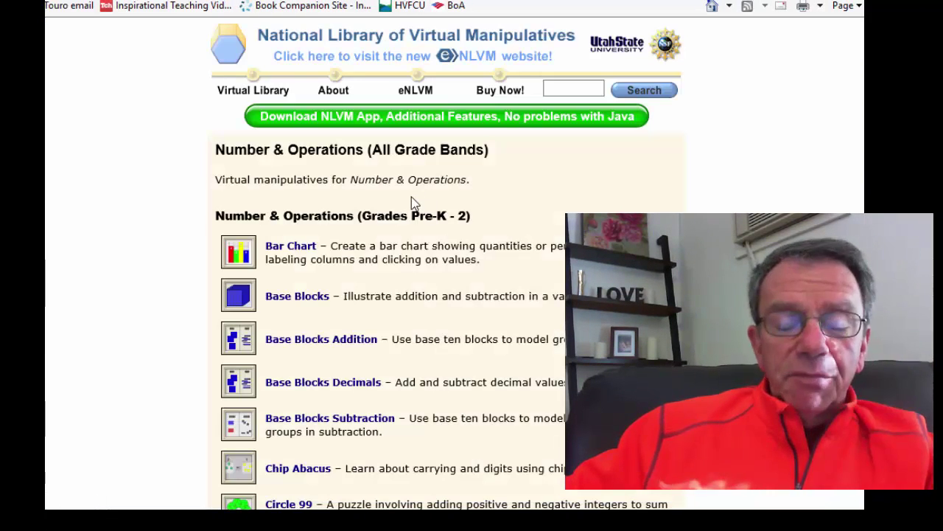
scroll(391, 248, "down", 1)
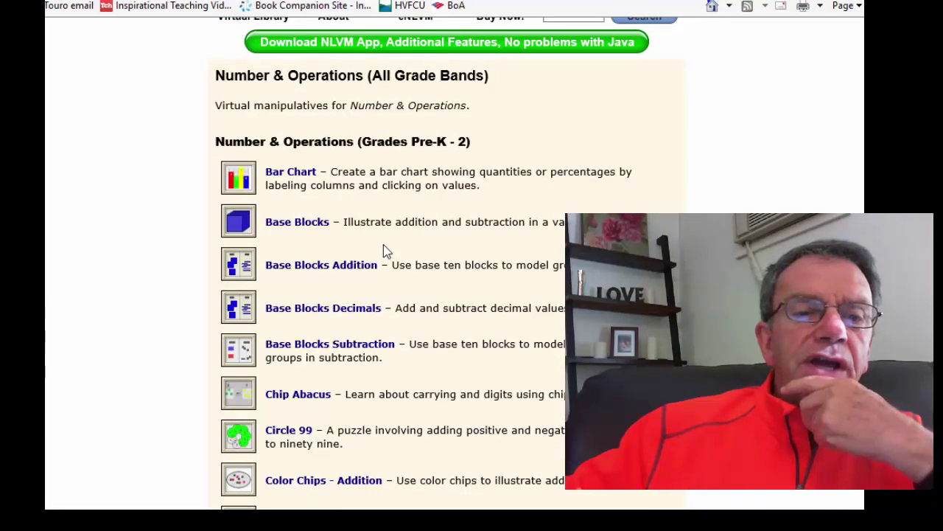
scroll(383, 250, "down", 4)
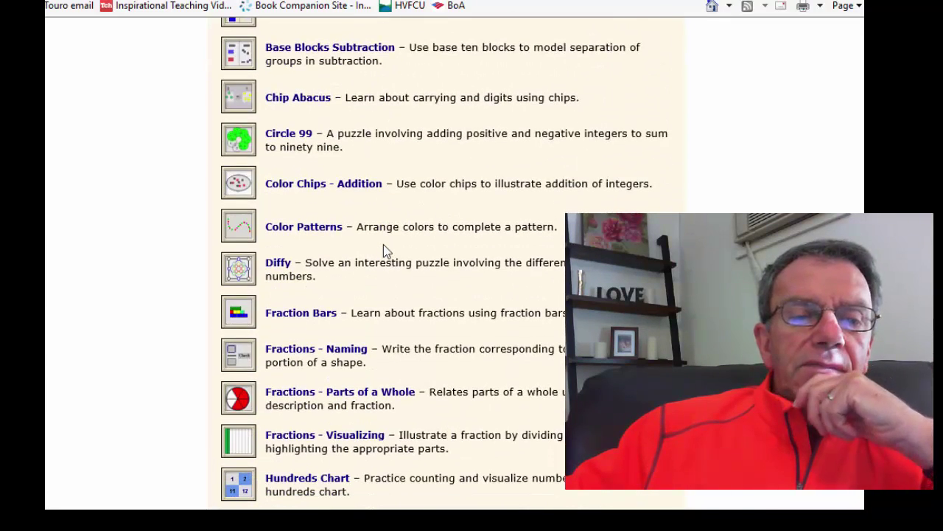
scroll(384, 251, "down", 1)
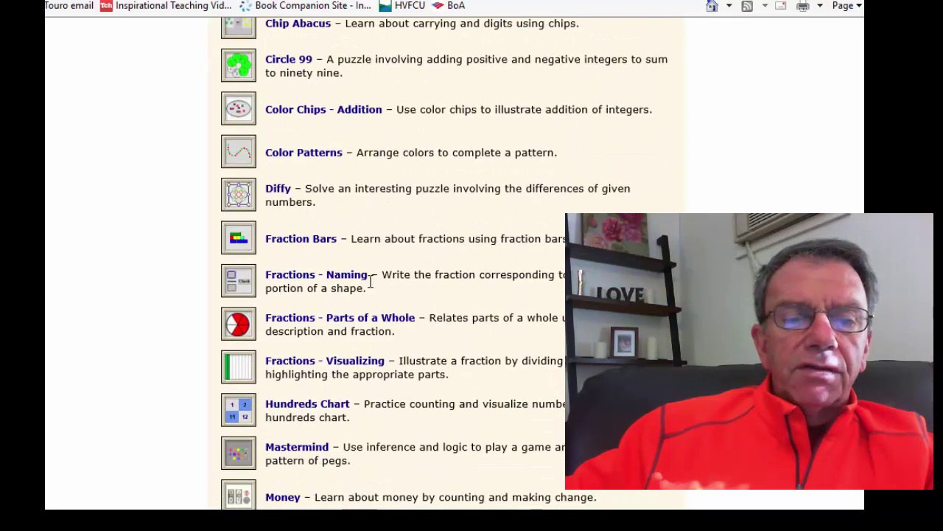
scroll(370, 280, "down", 5)
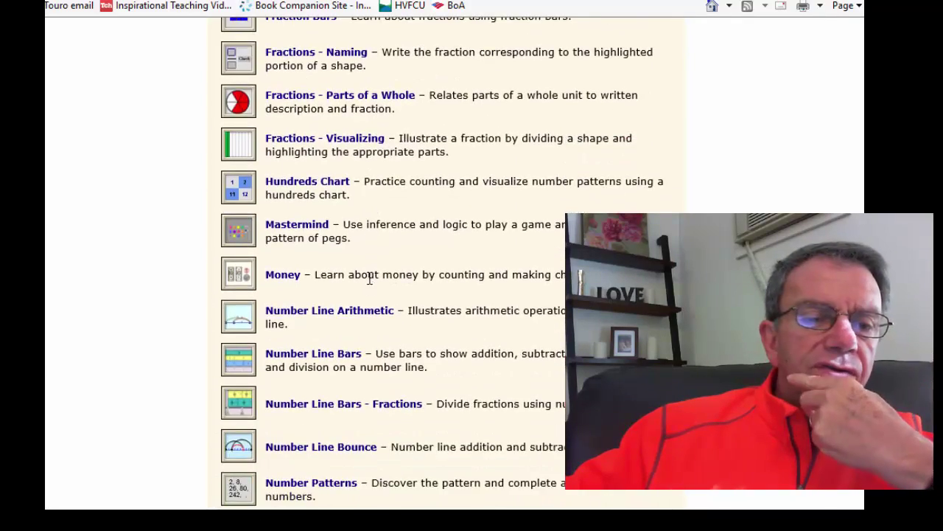
scroll(370, 280, "down", 1)
scroll(370, 278, "down", 2)
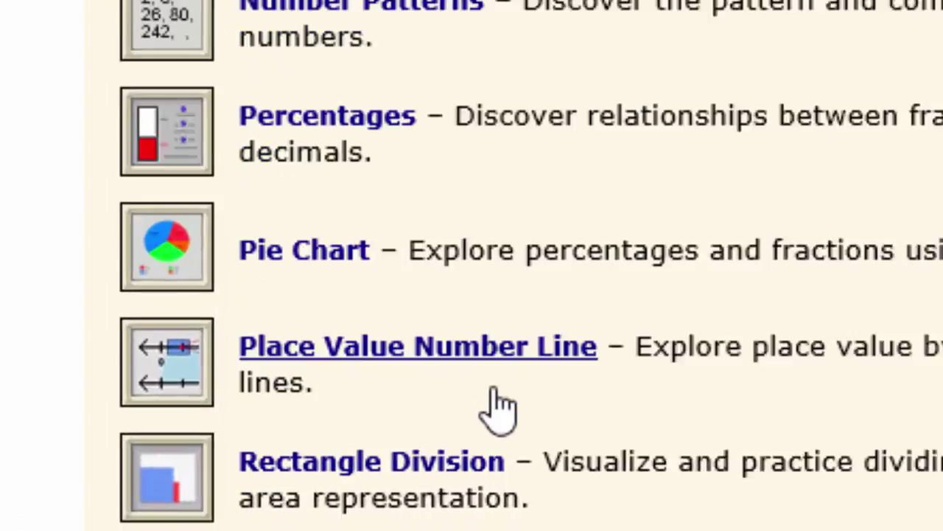
scroll(413, 325, "down", 5)
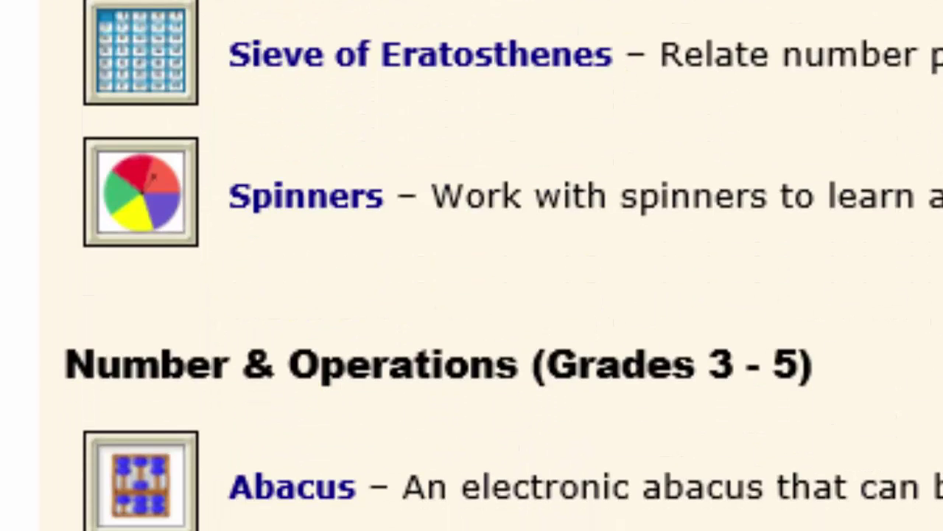
scroll(472, 265, "down", 3)
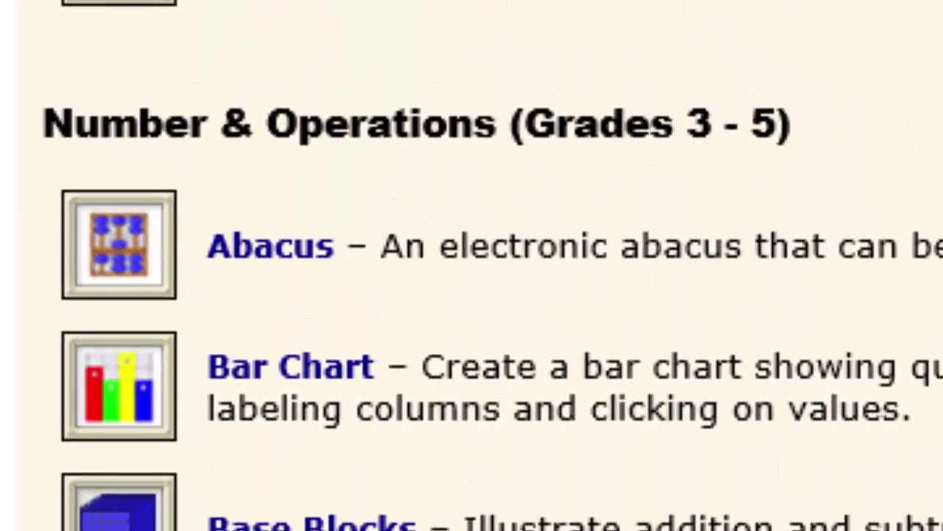
scroll(472, 265, "down", 10)
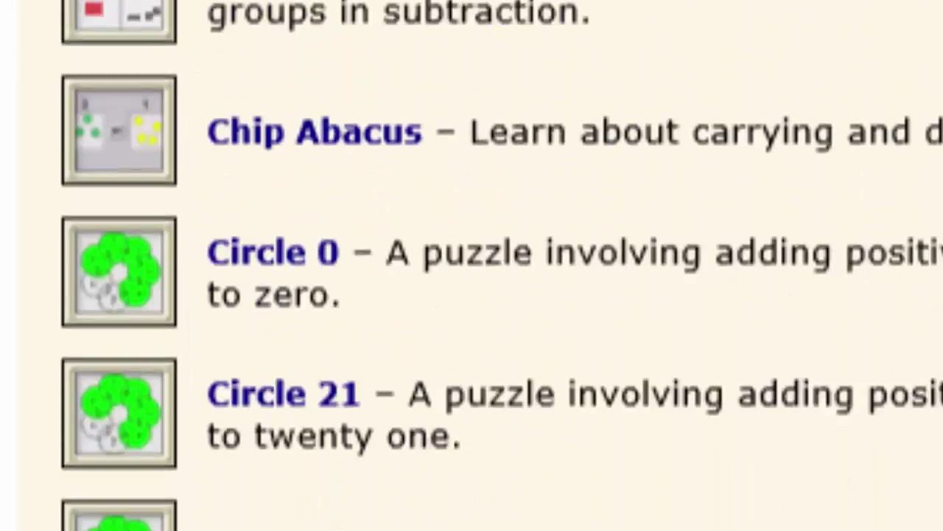
scroll(472, 265, "down", 15)
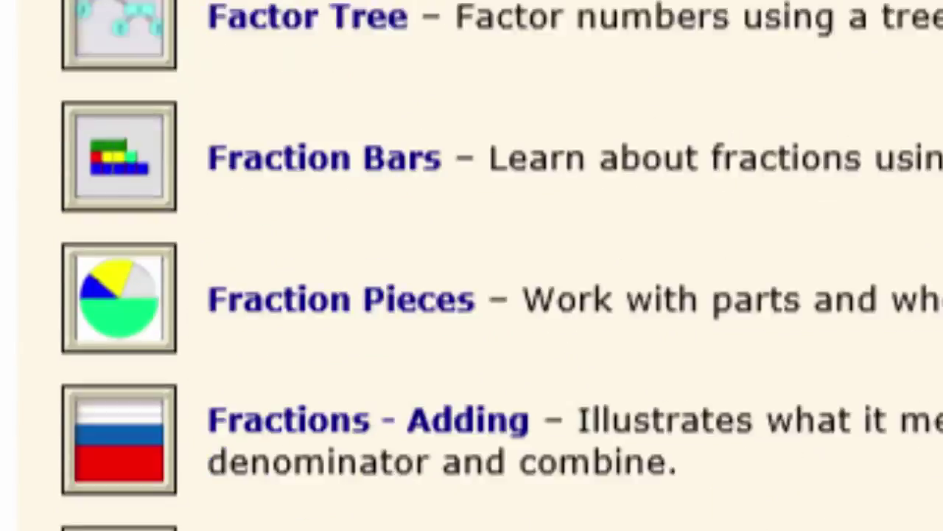
scroll(472, 265, "down", 15)
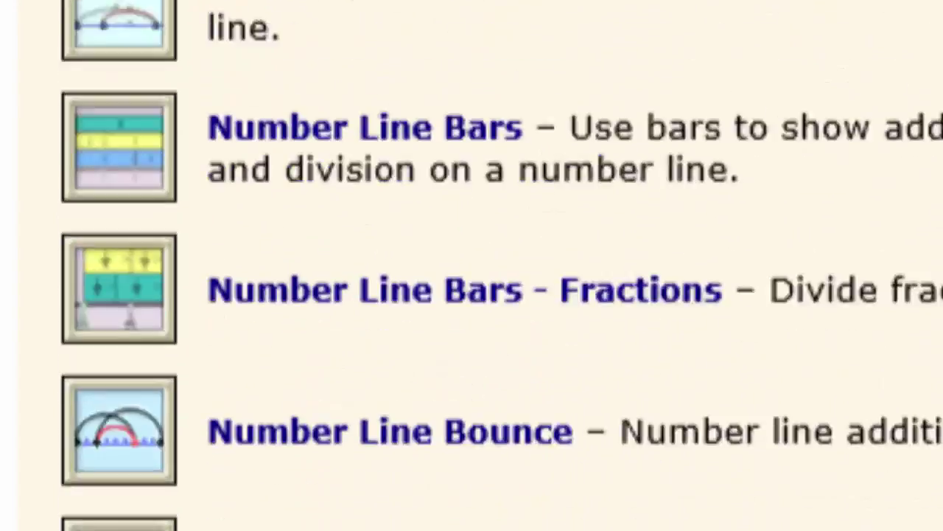
scroll(472, 265, "down", 10)
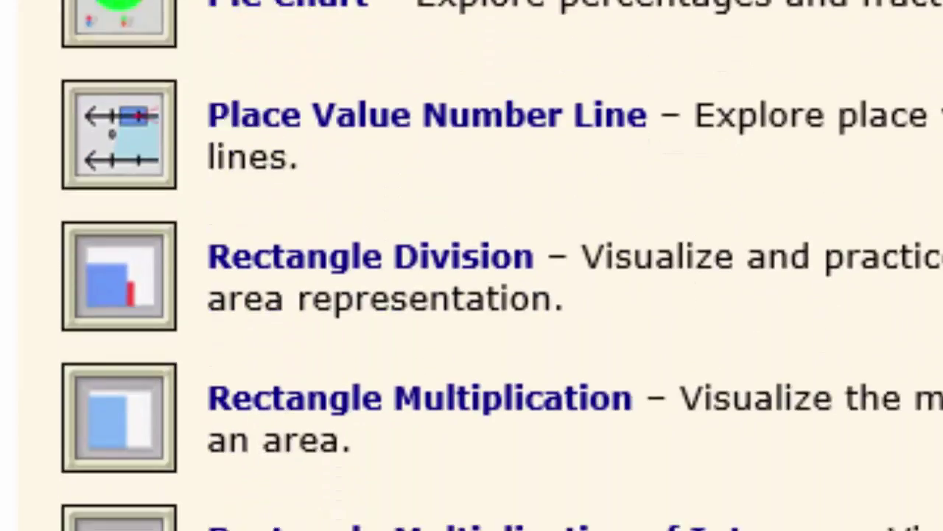
scroll(120, 400, "down", 8)
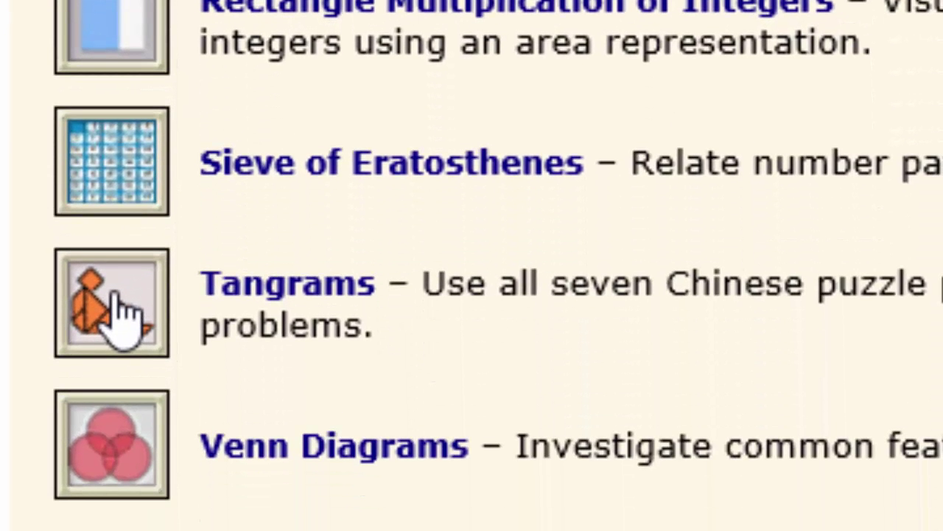
Open the Tangrams manipulative and load the puzzle outline of the reclining person.
left_click(120, 314)
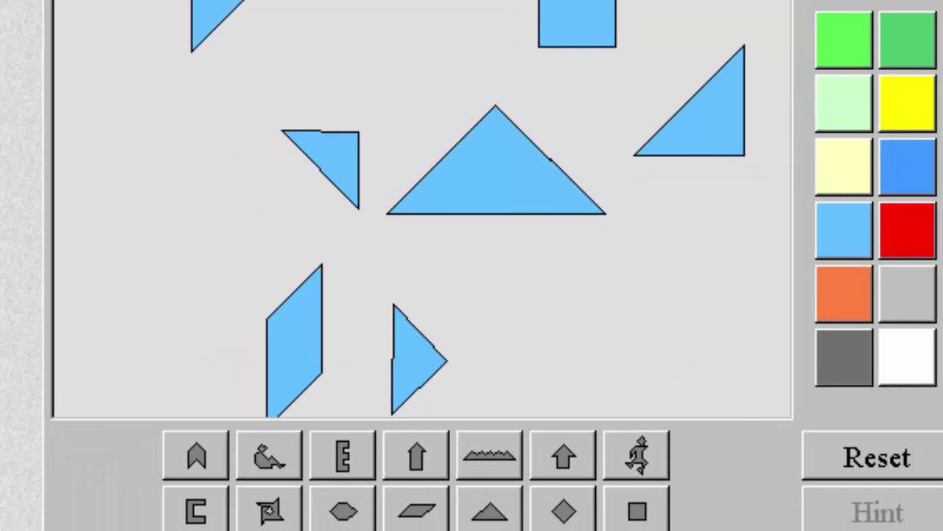
left_click(269, 459)
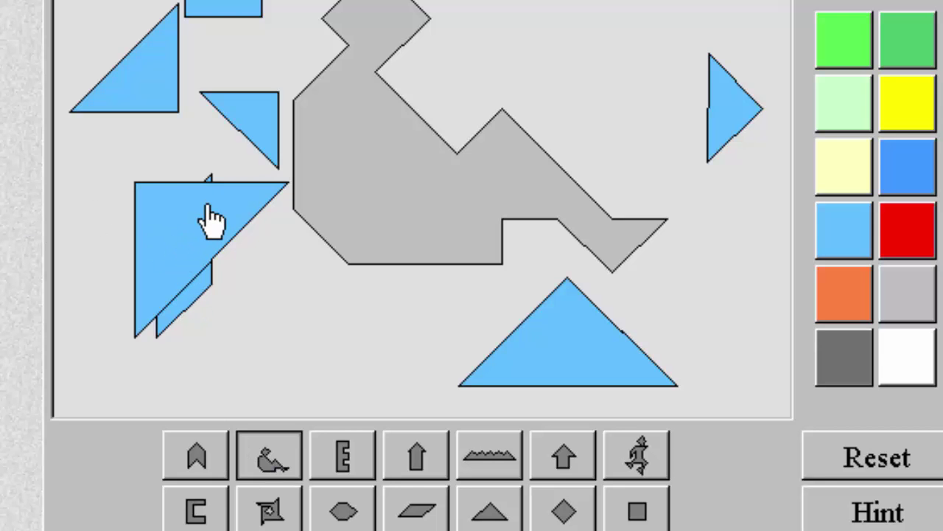
Place the large triangle on the reclining figure and rotate it so its right angle fits the lower back corner of the body.
left_click_drag(210, 219, 402, 171)
left_click(325, 274)
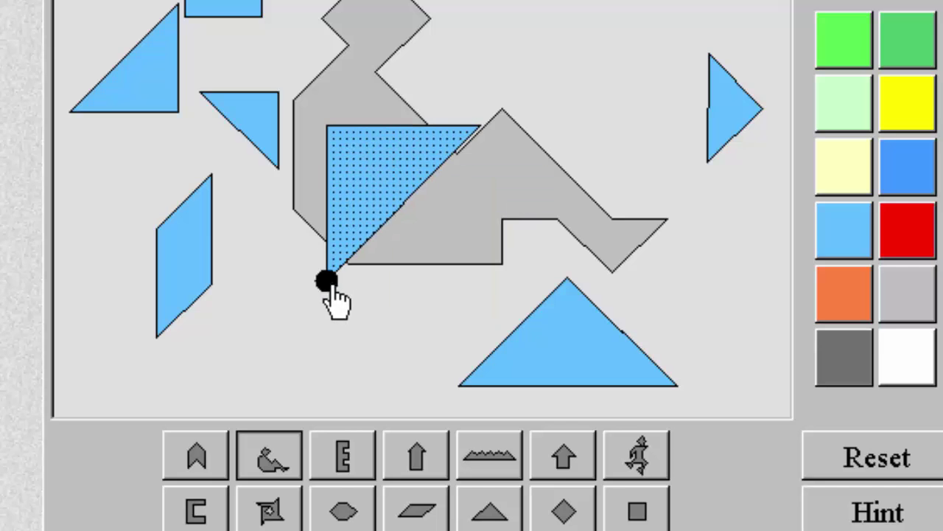
left_click_drag(325, 278, 443, 227)
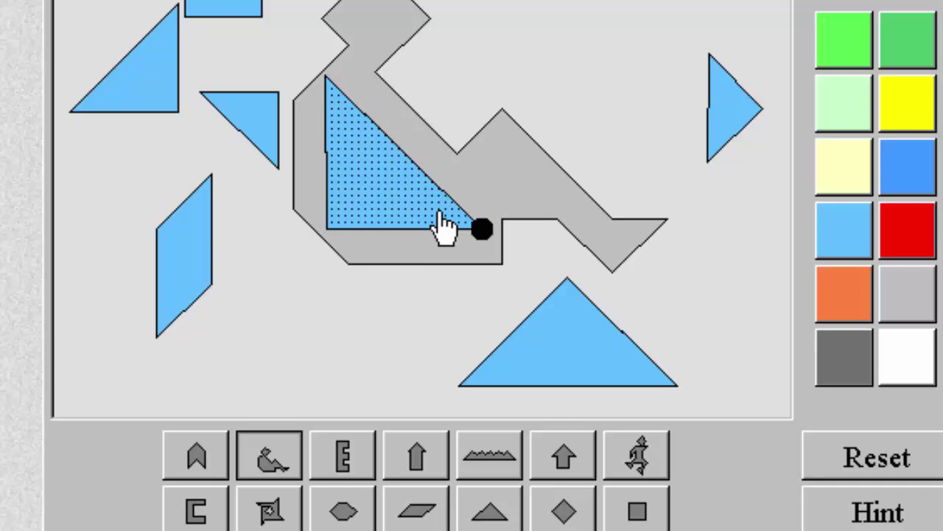
left_click_drag(362, 158, 381, 190)
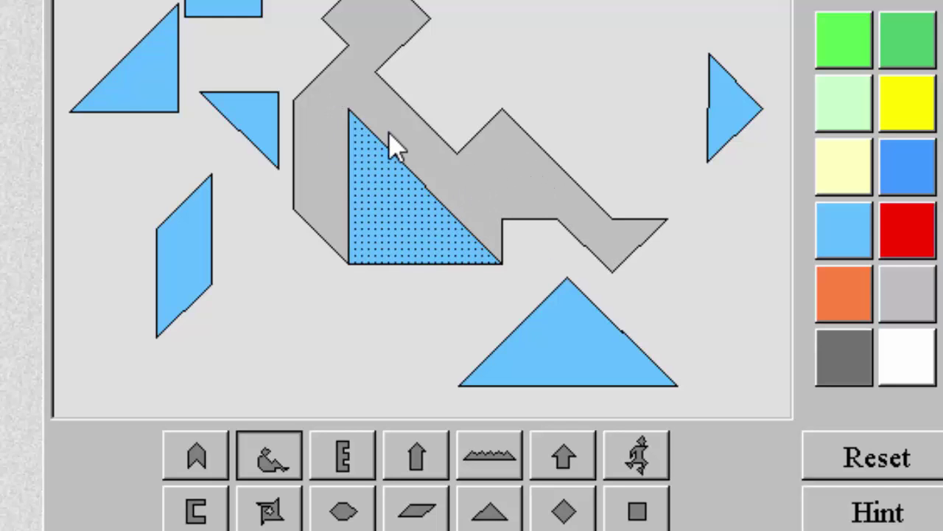
Move the large triangle off the outline and fit the medium triangle into the figure's raised knee with its peak pointing up.
left_click_drag(137, 83, 508, 198)
left_click_drag(447, 231, 273, 209)
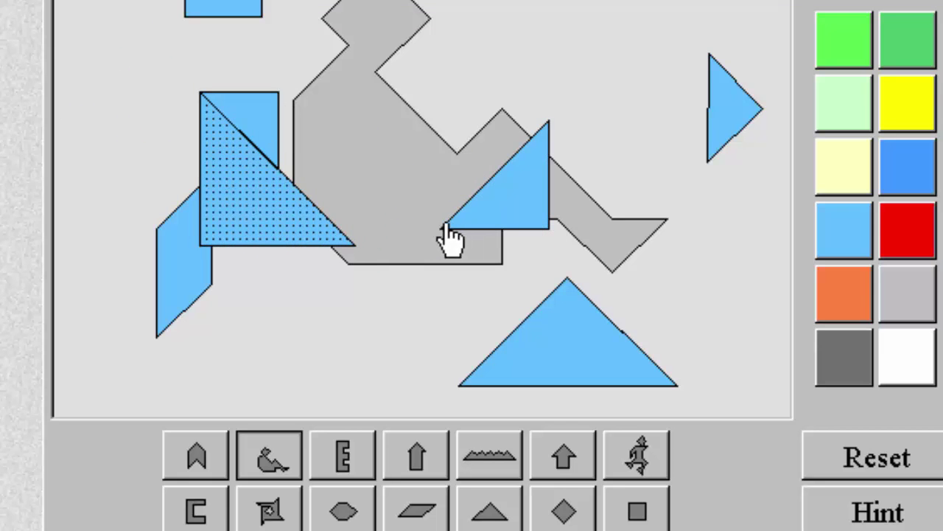
left_click_drag(447, 227, 522, 196)
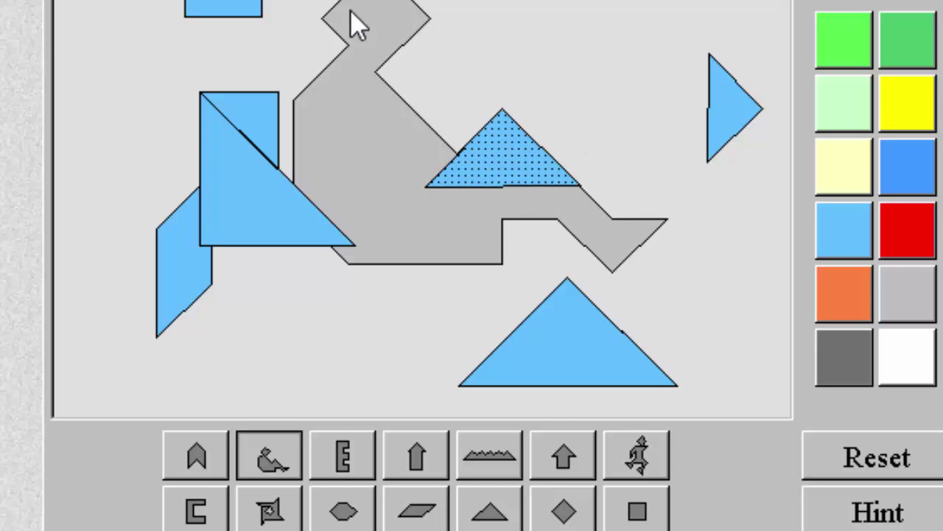
Rotate the small triangle so it points down and move it next to the figure's foot.
left_click(736, 96)
left_click_drag(740, 106, 693, 213)
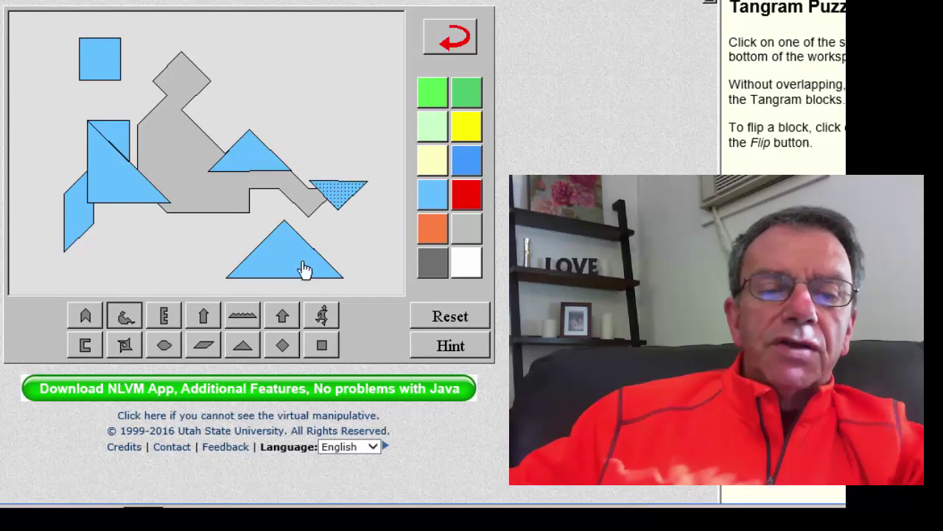
Preview the parallelogram, triangle, diamond and square puzzle outlines one after another, ending on the square.
left_click(207, 346)
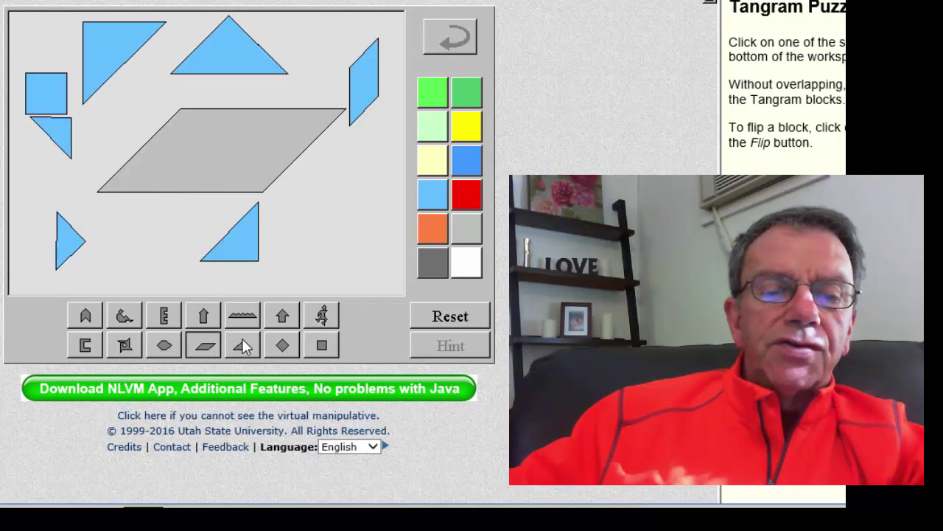
left_click(243, 344)
left_click(283, 343)
left_click(321, 344)
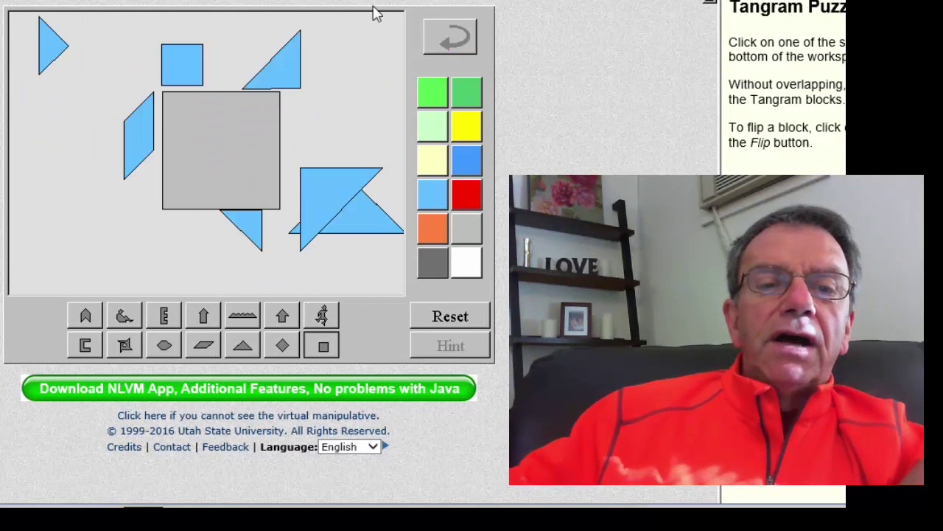
Read through the teacher information for Tangrams and return to the list of manipulatives.
scroll(785, 258, "down", 5)
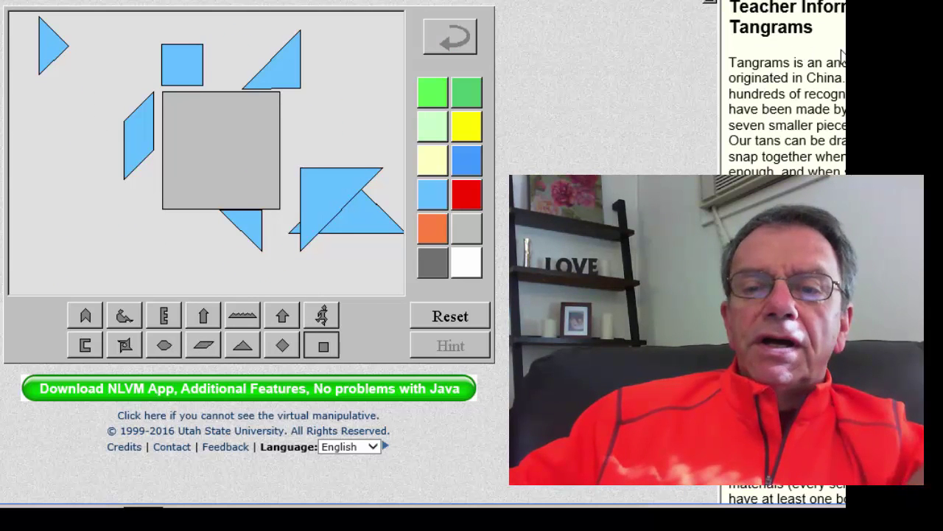
scroll(792, 61, "down", 2)
scroll(792, 60, "up", 2)
scroll(793, 60, "down", 3)
scroll(787, 89, "down", 3)
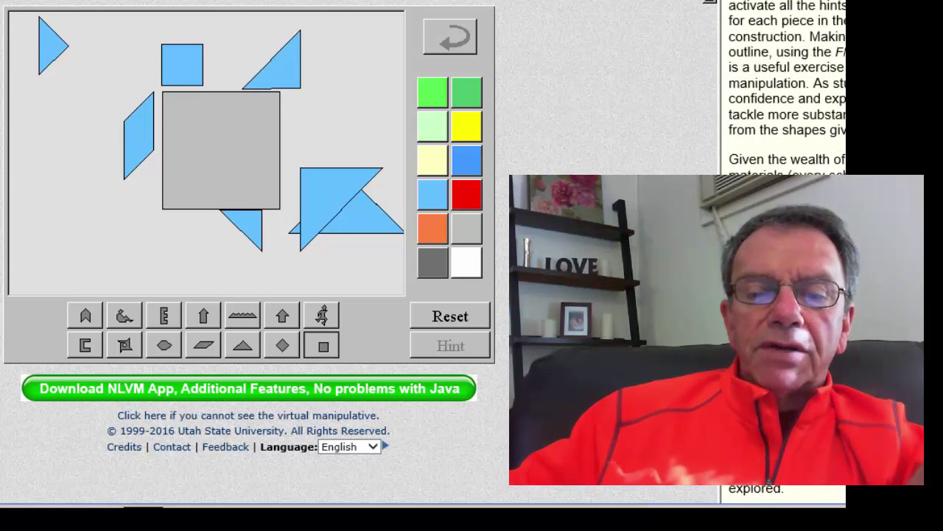
scroll(787, 89, "up", 6)
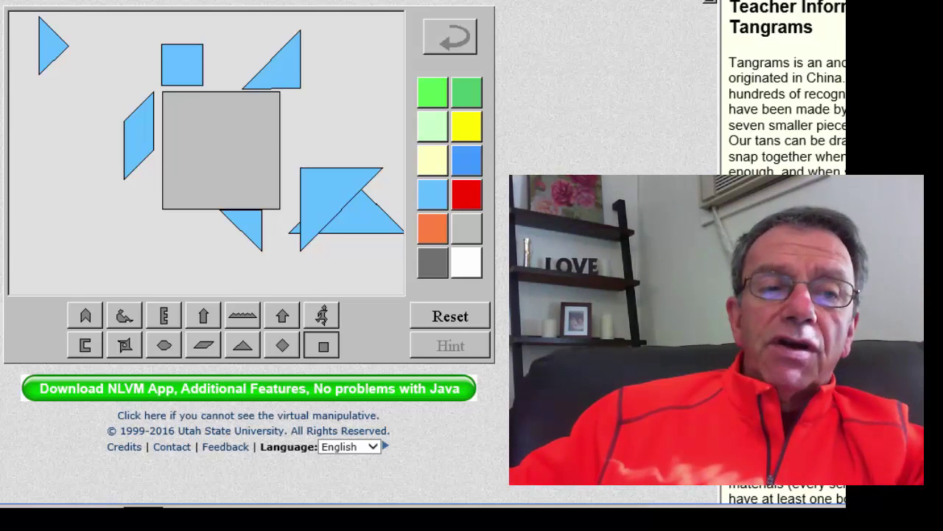
key("alt+Left")
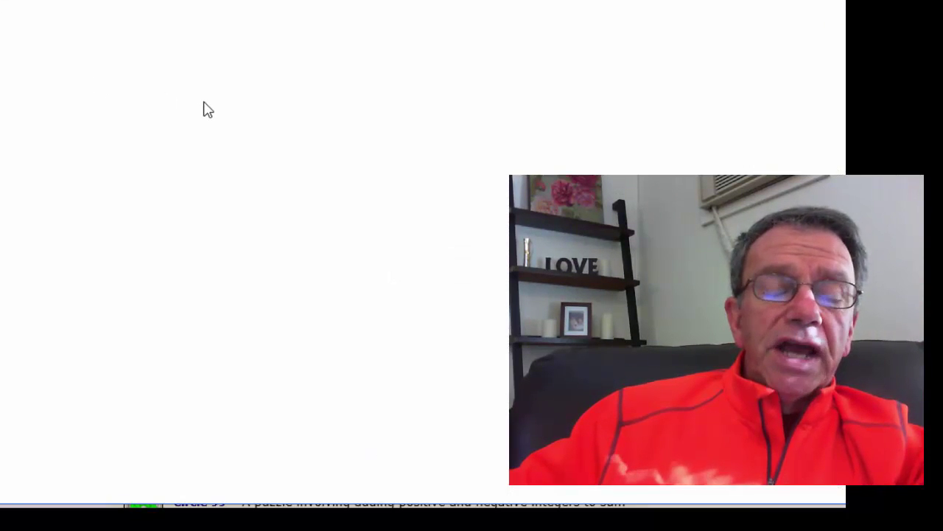